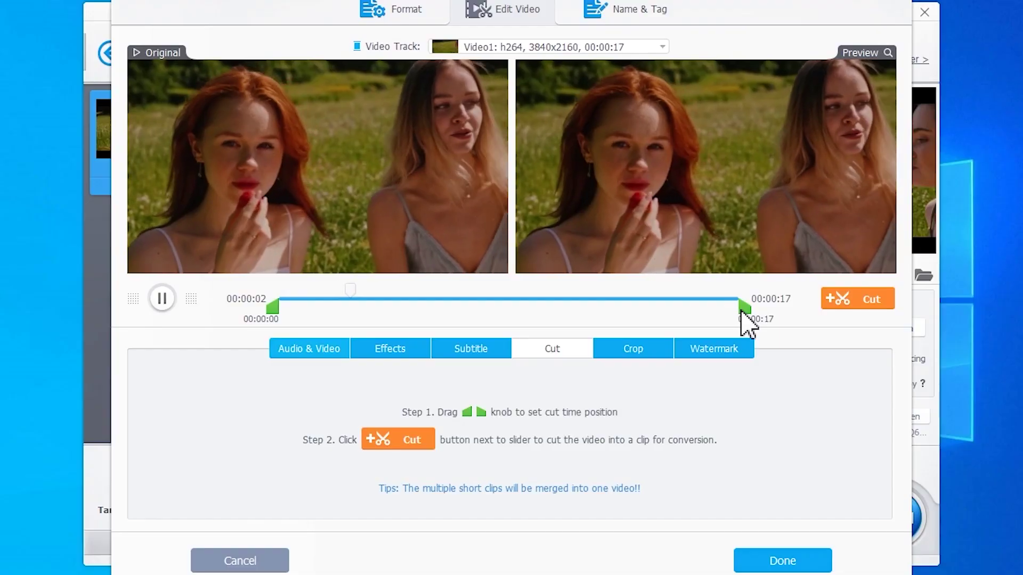
Step: Mark 00:00:00–00:00:02 as Clip 1 in the Cut tool
drag(744, 308, 333, 314)
click(850, 301)
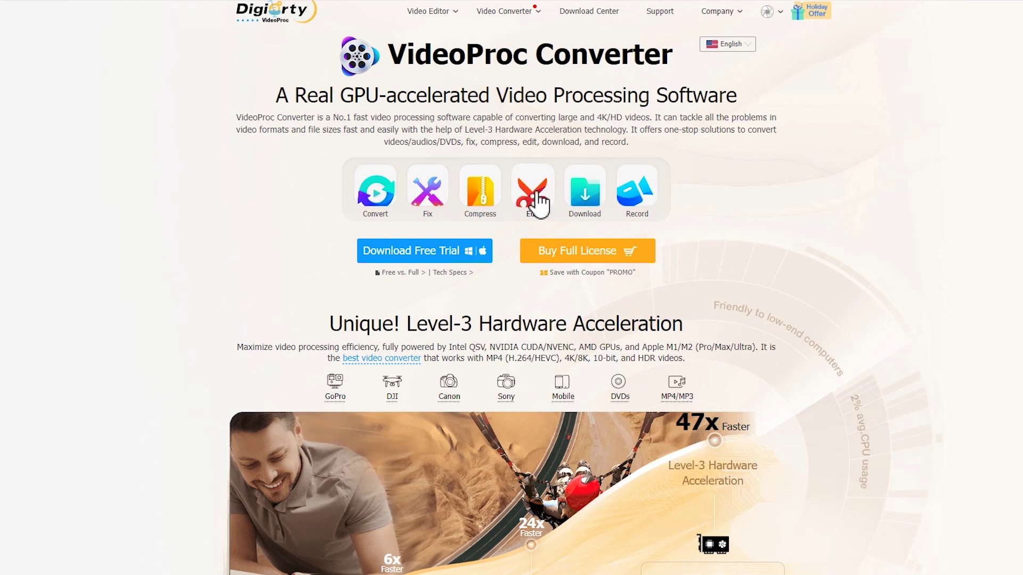
Step: Scroll to the 29 Quick-Edit Tools section and view the Merge, Crop, Rotate/Flip and Pre-process slides
scroll(538, 194, down, 15)
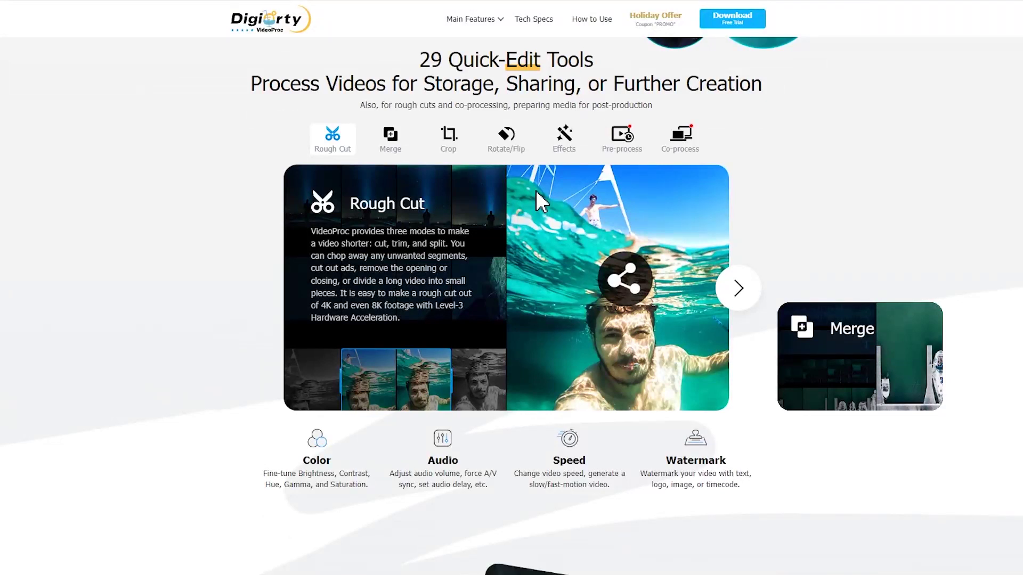
click(399, 159)
click(453, 143)
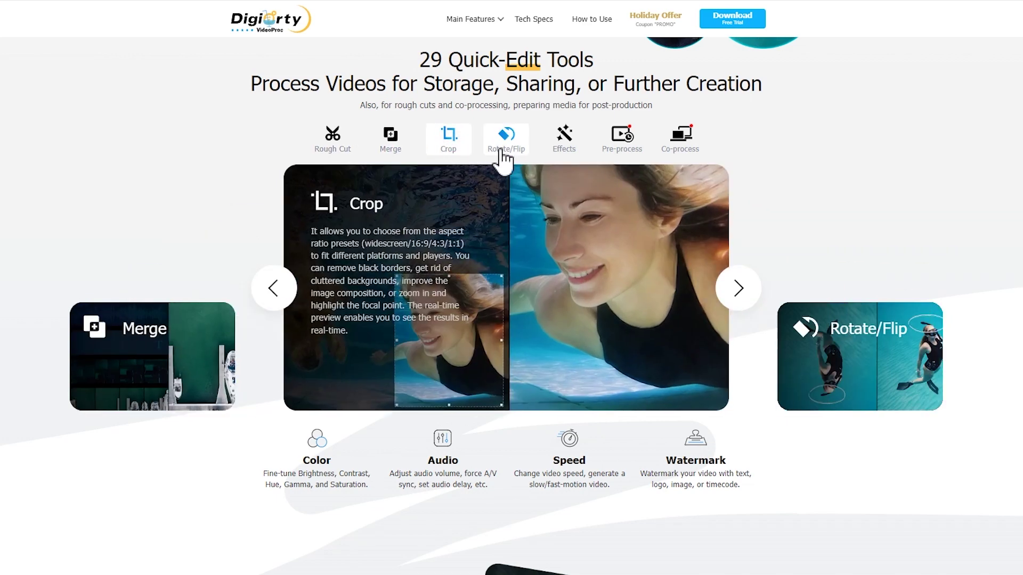
click(502, 154)
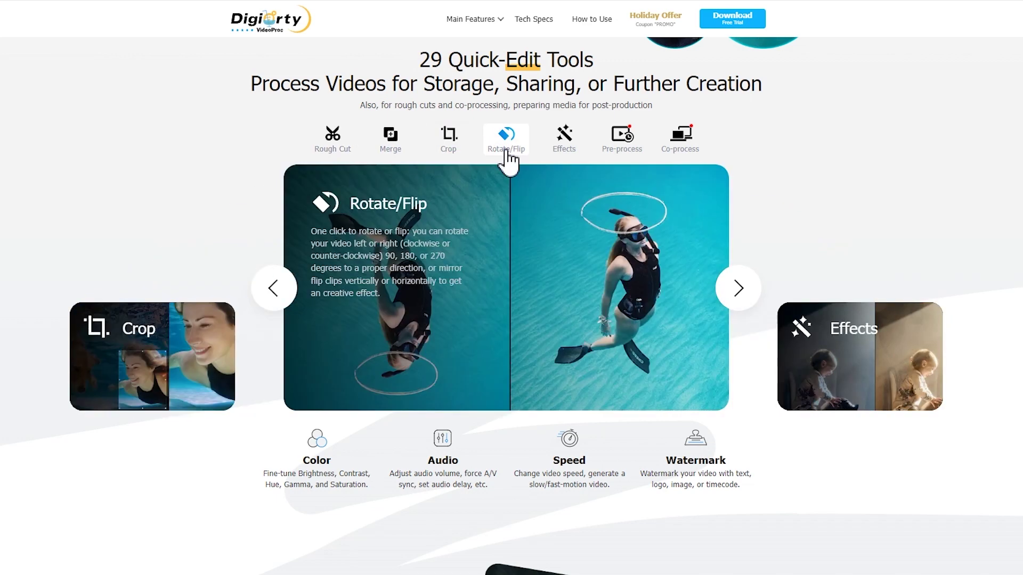
click(623, 142)
click(666, 151)
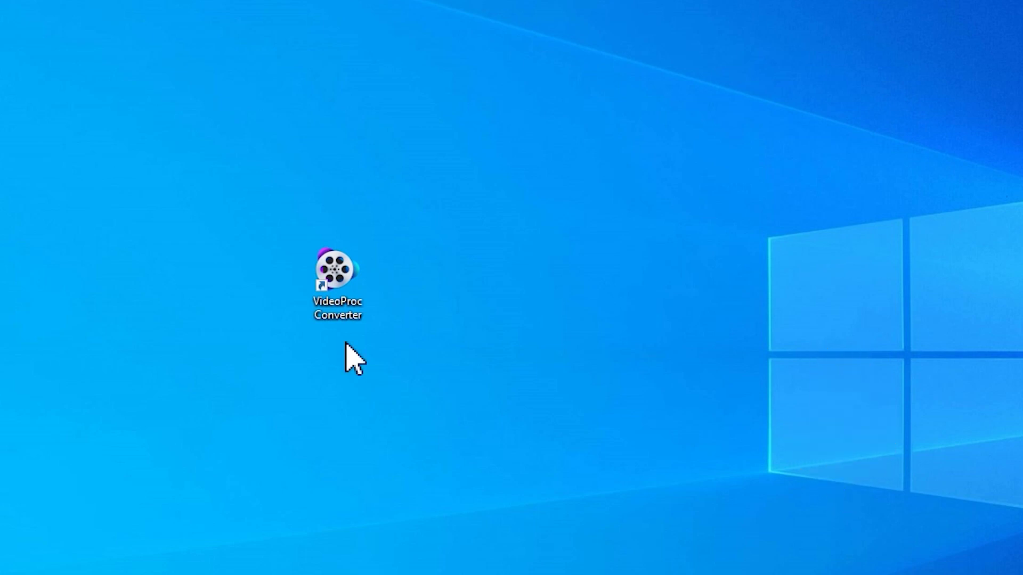
Step: Launch VideoProc Converter, load pexels-koolshooters-8531892.mp4 into the Video module, and open its Cut editor
double_click(332, 298)
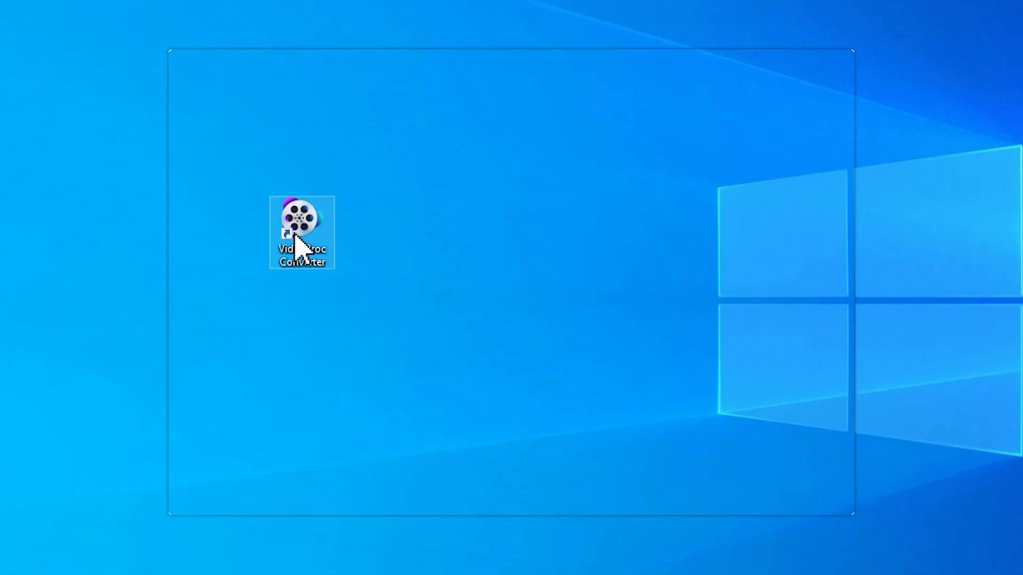
click(301, 246)
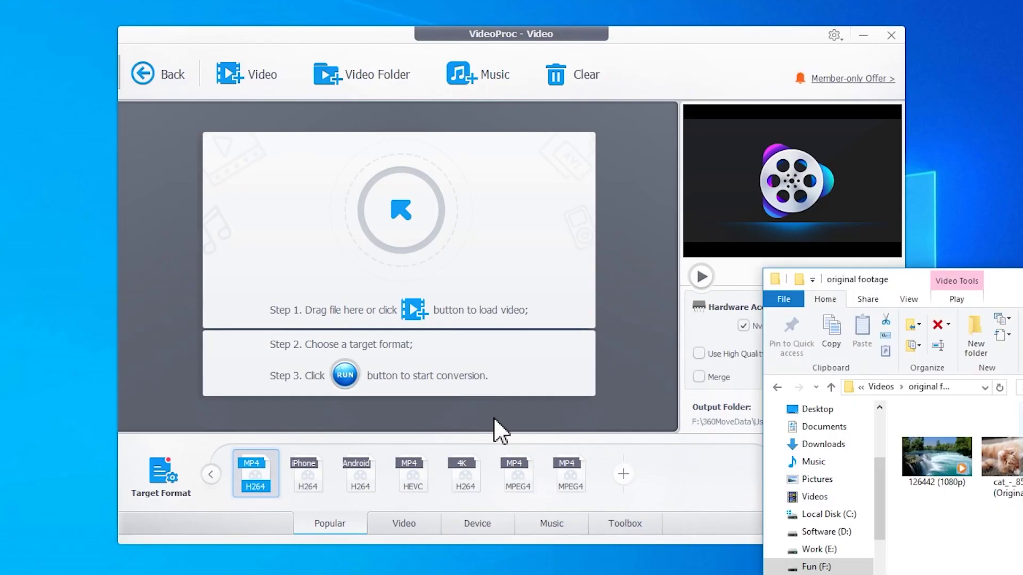
drag(501, 431, 333, 294)
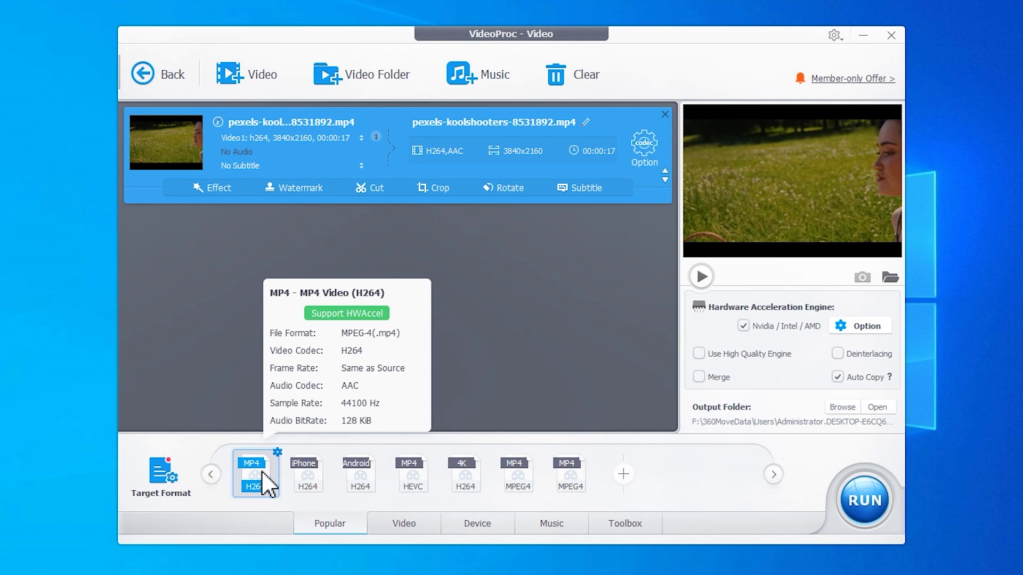
click(362, 192)
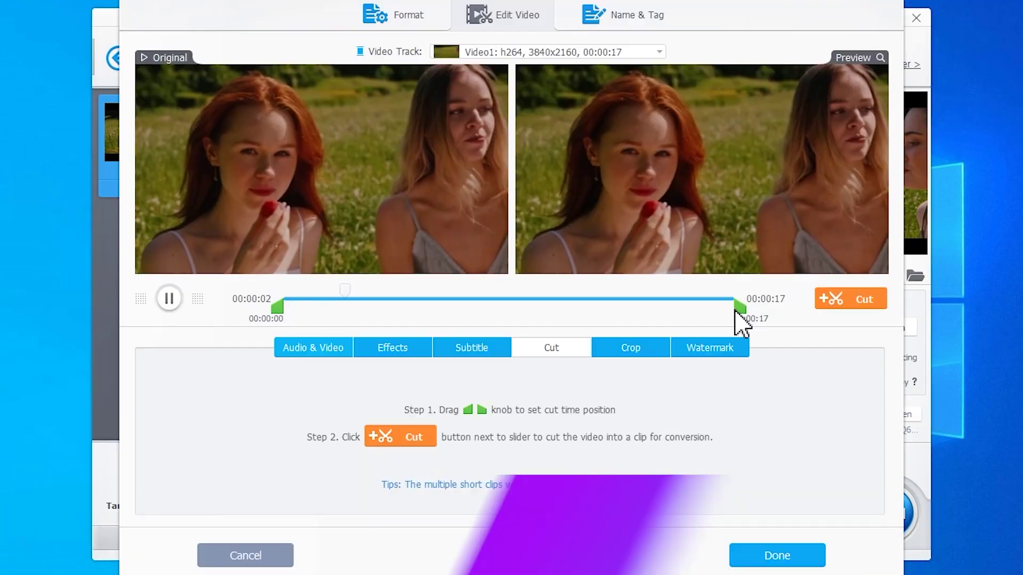
Step: Cut Clip 1 at 00:00:00–00:00:02, extend its end to 00:00:05, and apply the cut
drag(739, 312, 357, 315)
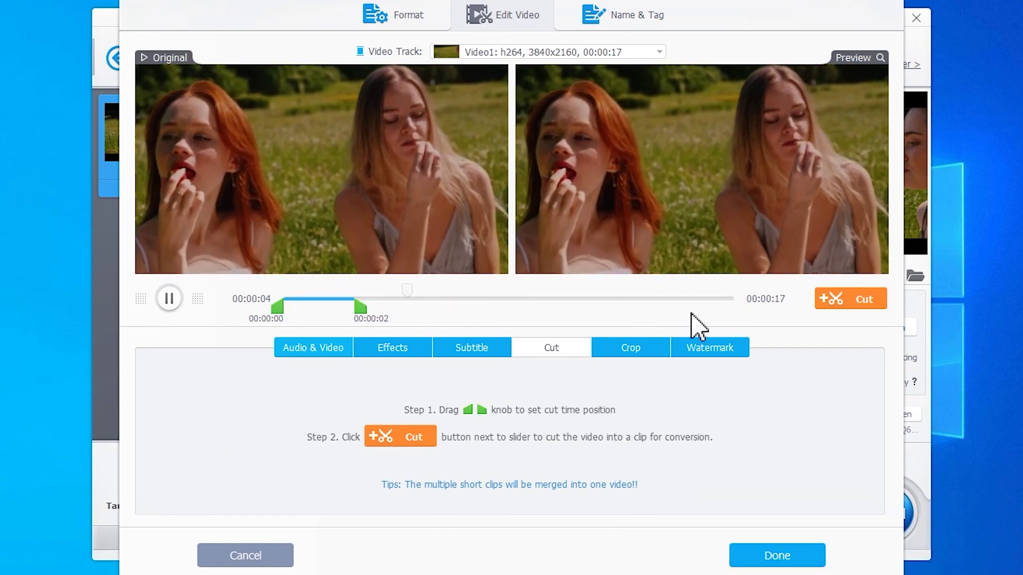
click(838, 304)
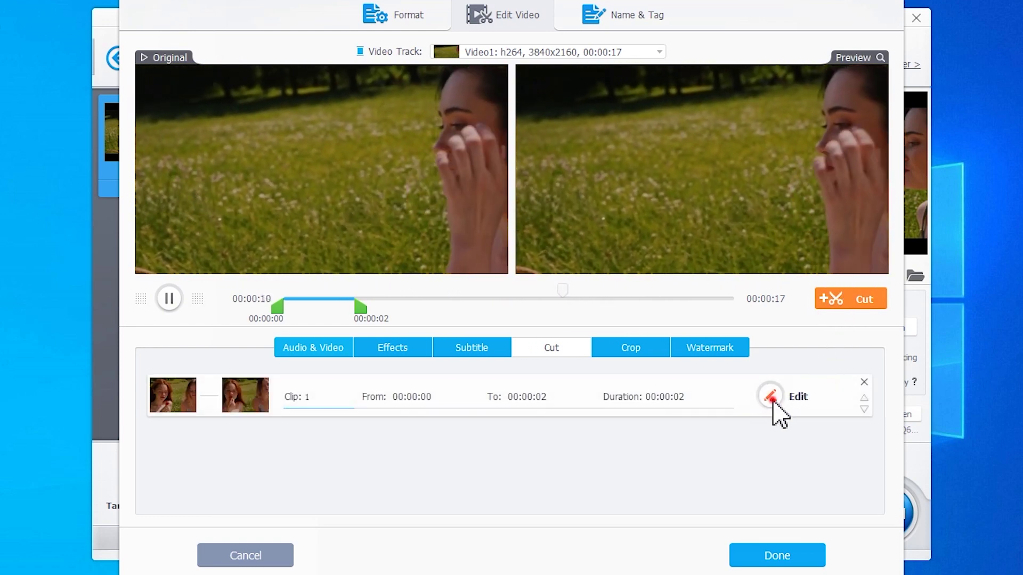
click(774, 404)
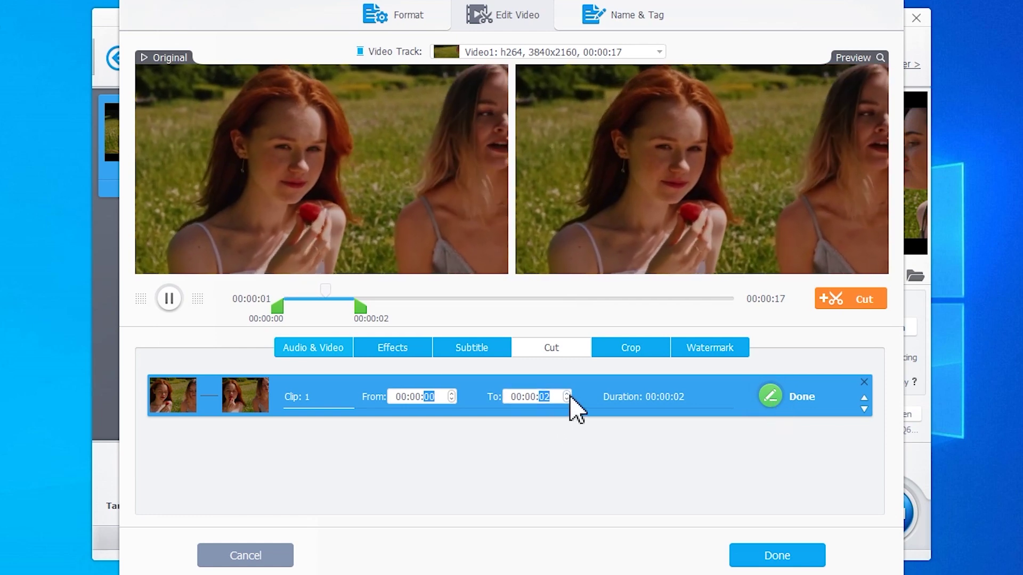
click(566, 394)
click(567, 394)
click(567, 395)
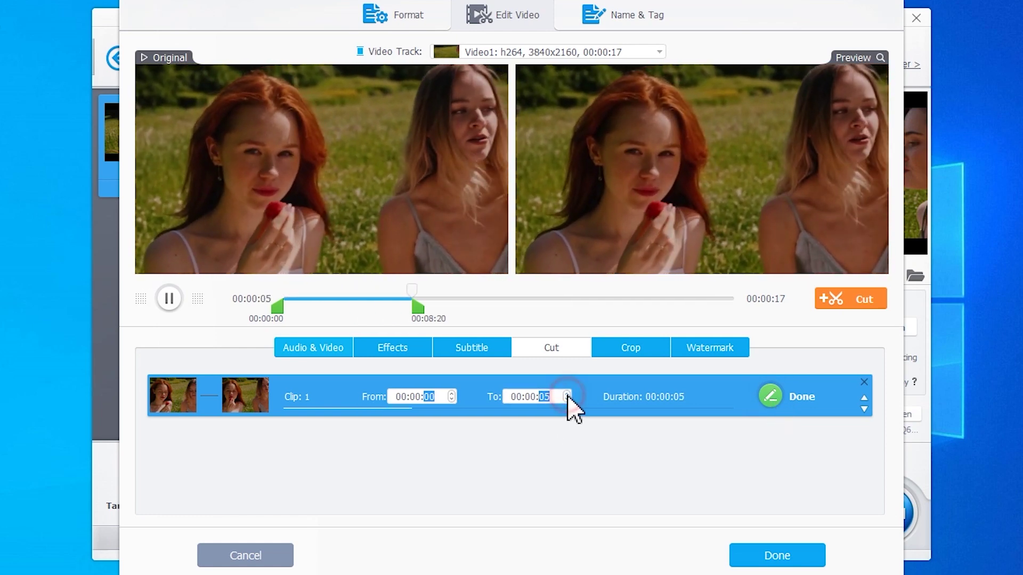
click(776, 399)
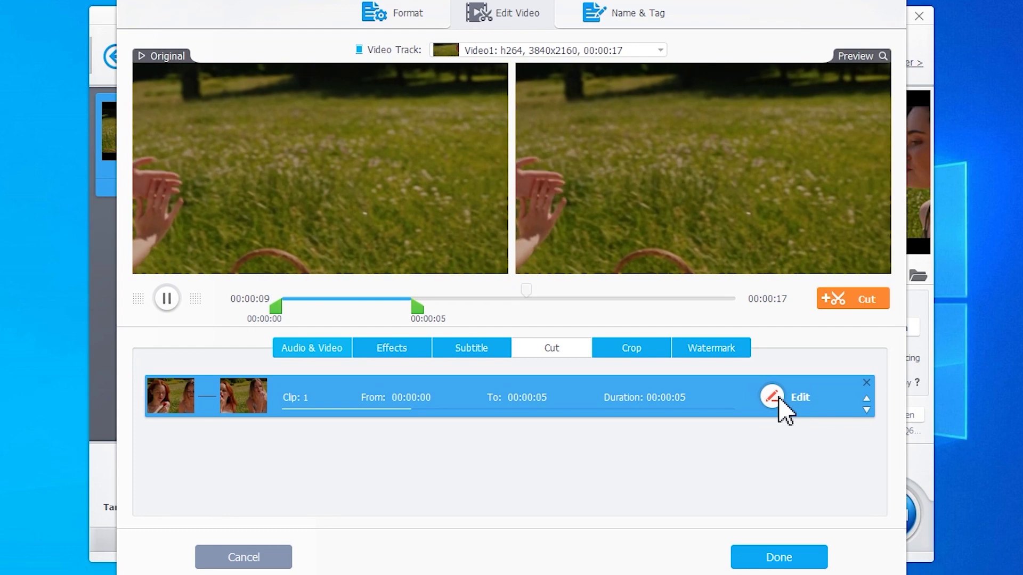
click(804, 557)
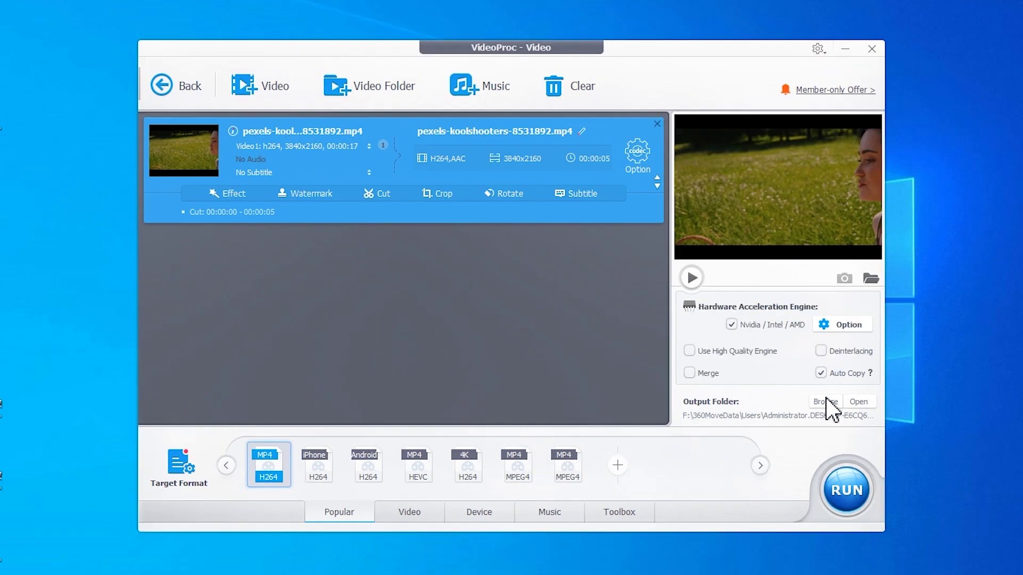
Step: Start converting the 5-second trimmed video to MP4 H264
click(849, 488)
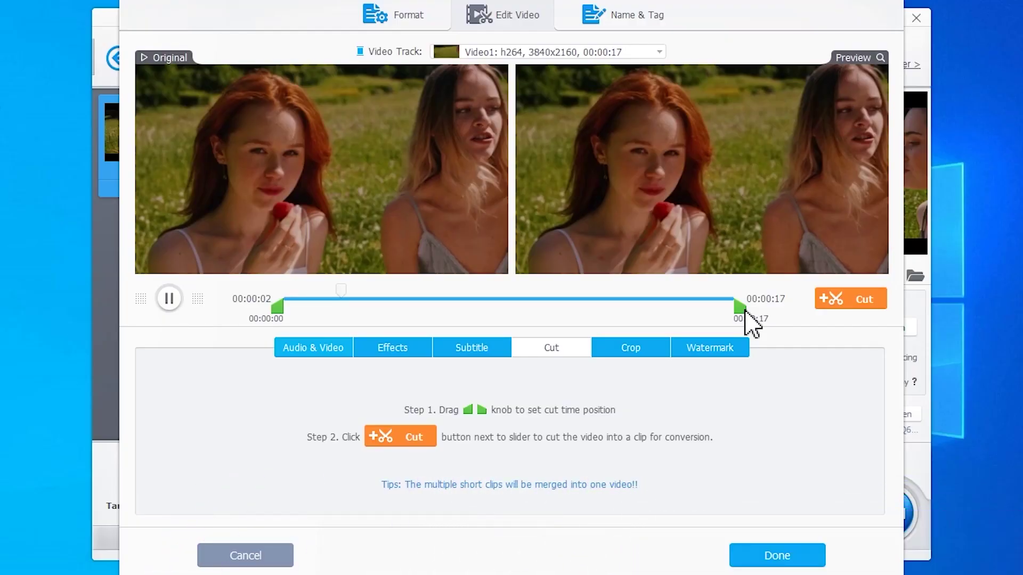
Step: Cut three clips: 00:00:00–00:00:01, 00:00:08–00:00:10 and 00:00:14–00:00:16
drag(741, 310, 567, 311)
click(830, 319)
drag(278, 308, 502, 312)
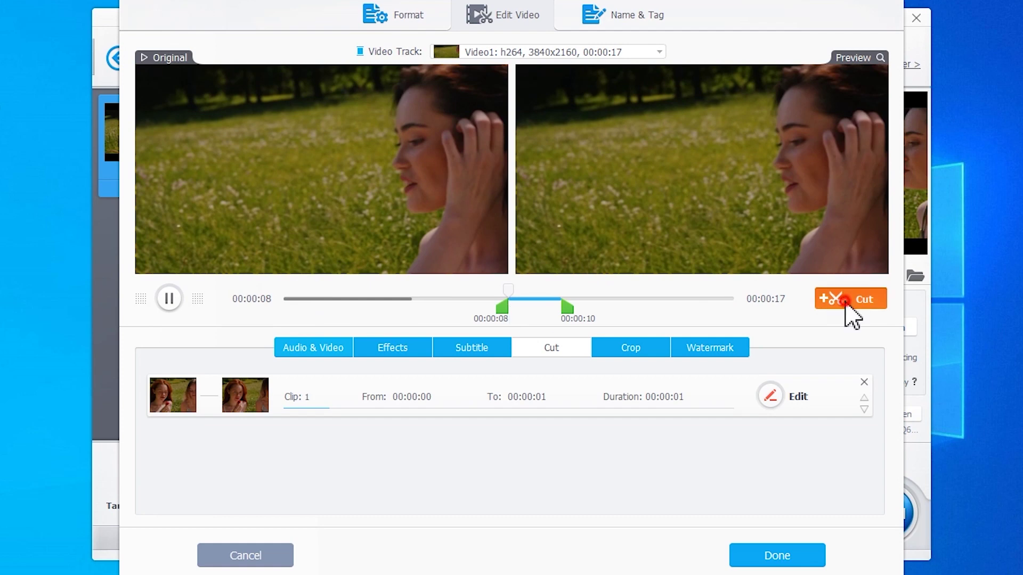
click(852, 314)
click(568, 309)
drag(692, 322, 735, 320)
drag(502, 310, 647, 316)
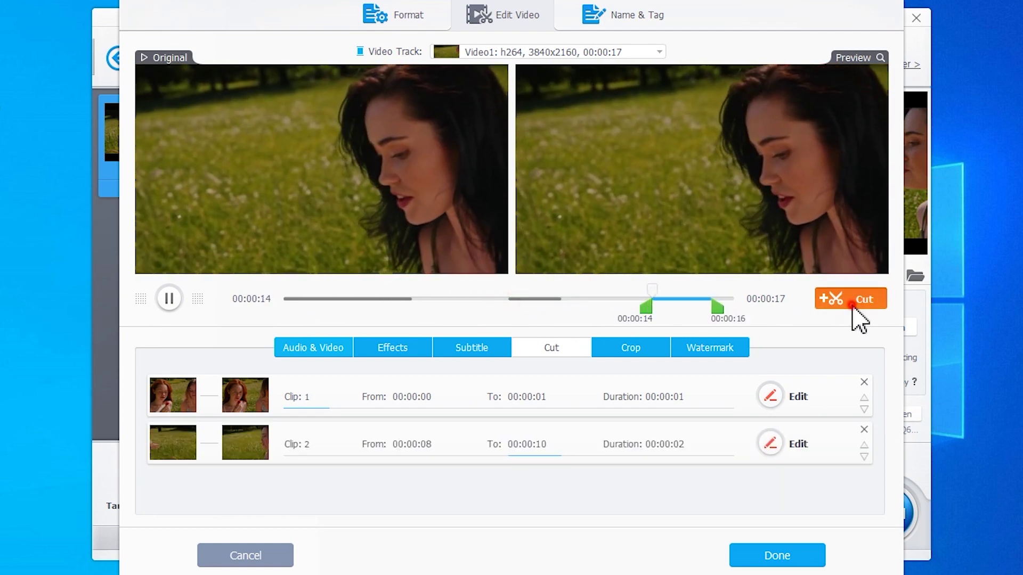
click(852, 306)
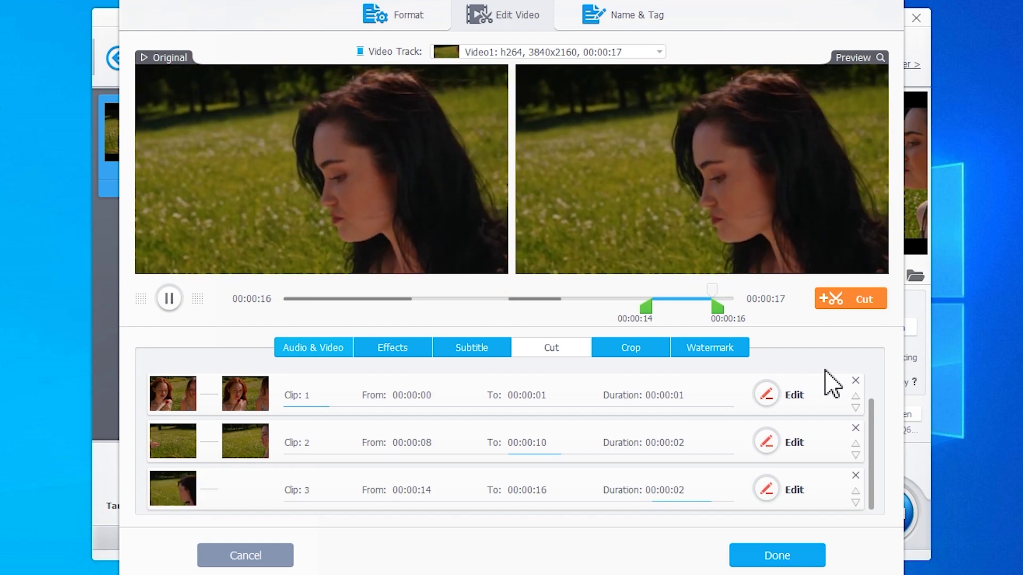
Step: Delete the 0–1 s clip, put 14–16 s before 8–10 s, apply, and convert
click(844, 379)
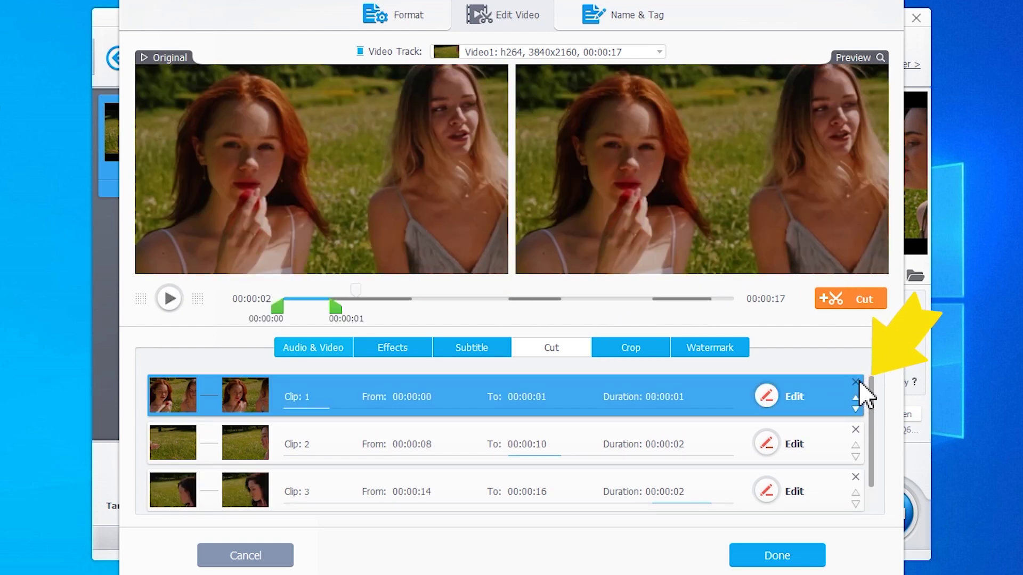
click(856, 381)
click(863, 410)
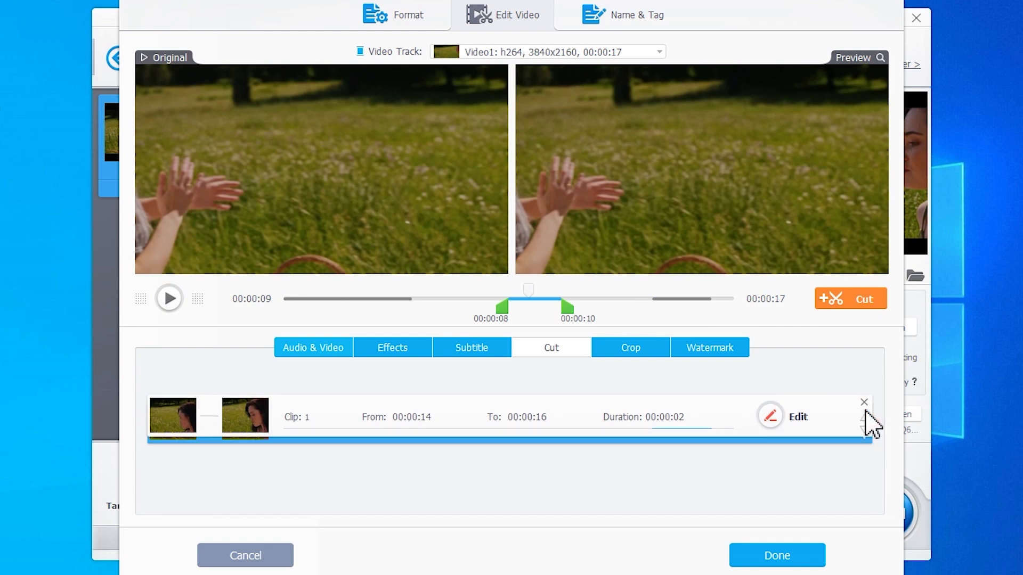
click(807, 561)
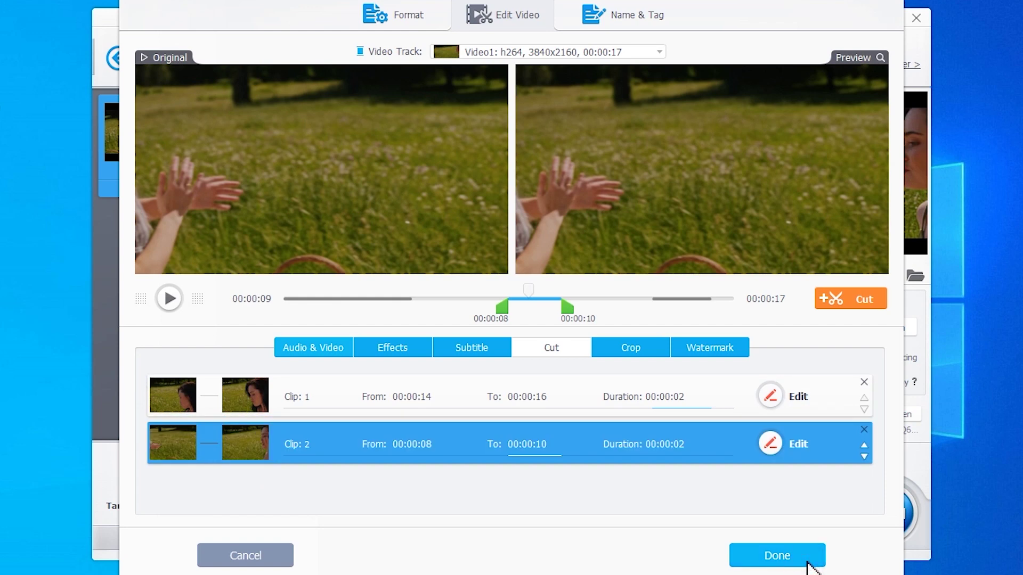
click(885, 517)
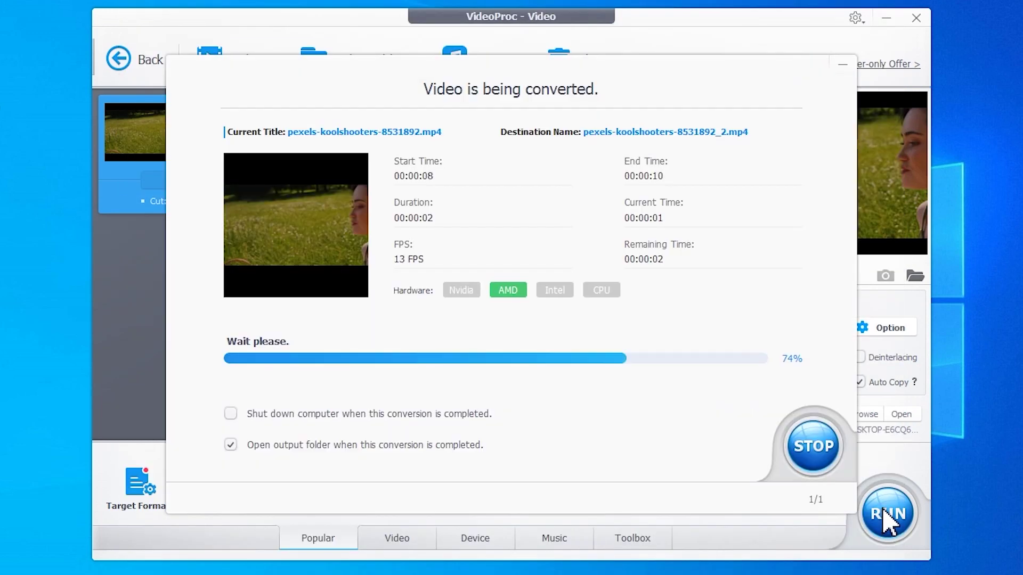